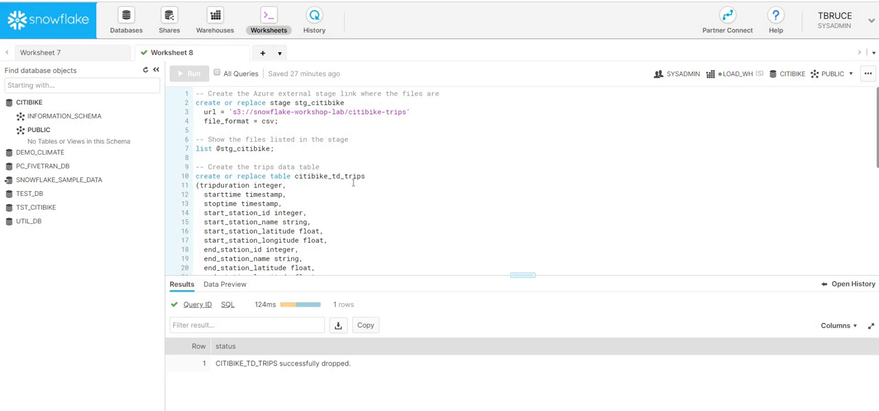
# - Create the stg_citibike stage pointing at the S3 citibike-trips location
pyautogui.click(289, 122)
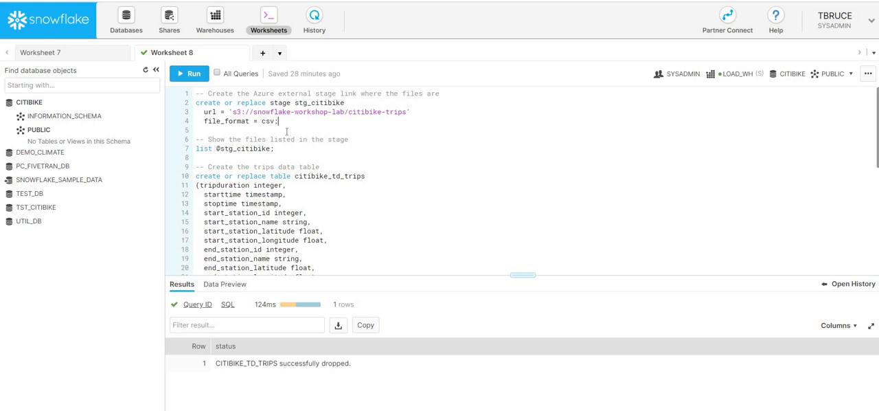
pyautogui.moveTo(278, 121); pyautogui.dragTo(195, 99)
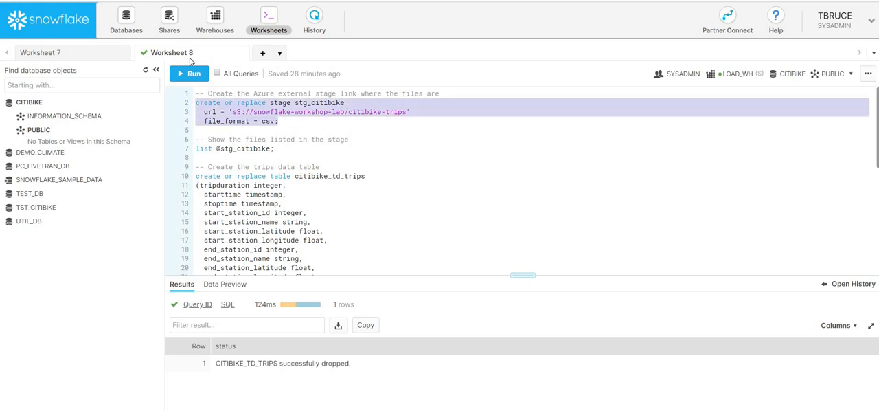
pyautogui.click(194, 74)
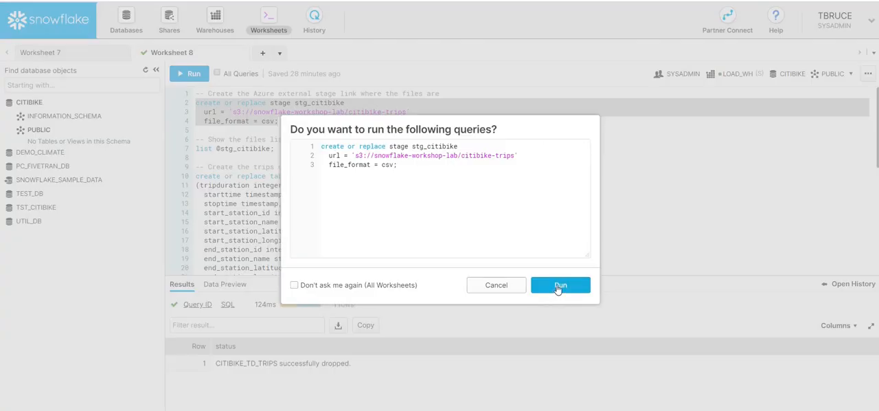
pyautogui.click(559, 286)
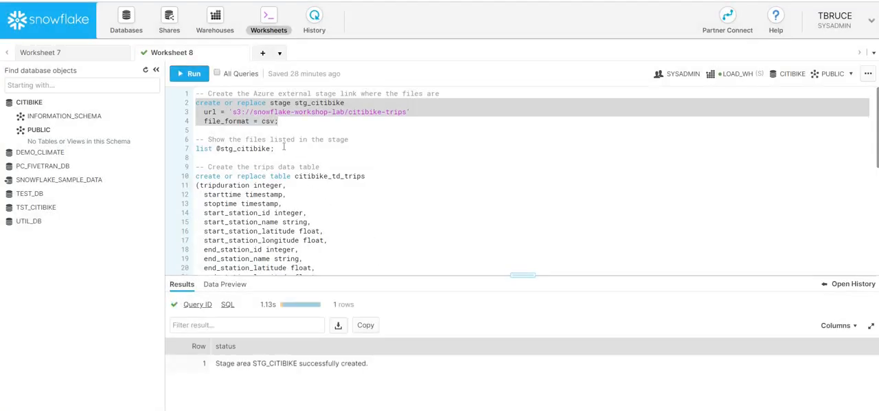
pyautogui.moveTo(282, 149); pyautogui.dragTo(172, 138)
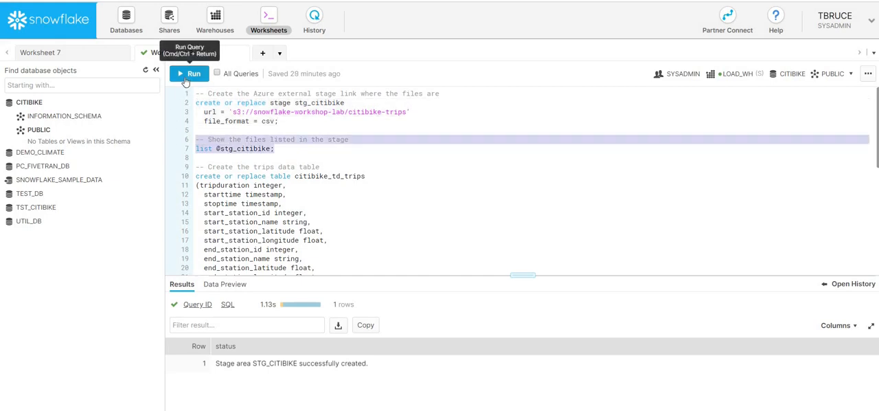
pyautogui.click(189, 73)
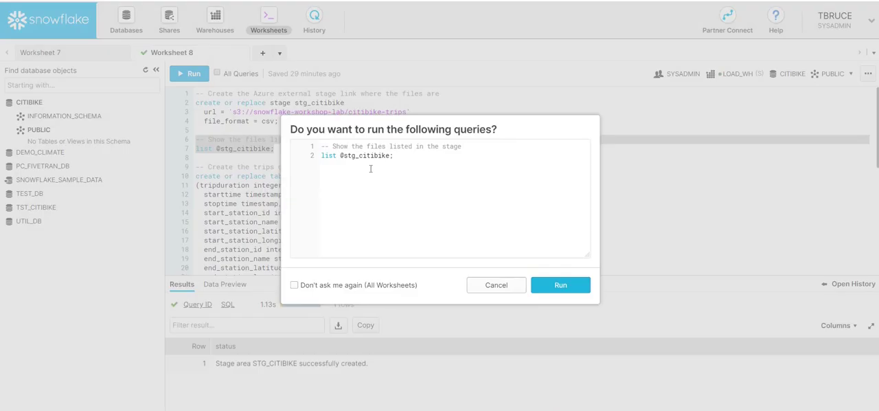
pyautogui.click(565, 288)
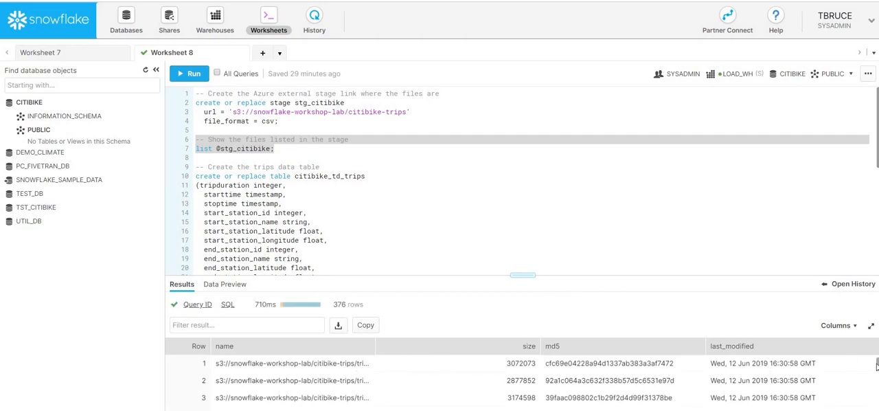
pyautogui.moveTo(874, 367); pyautogui.dragTo(876, 403)
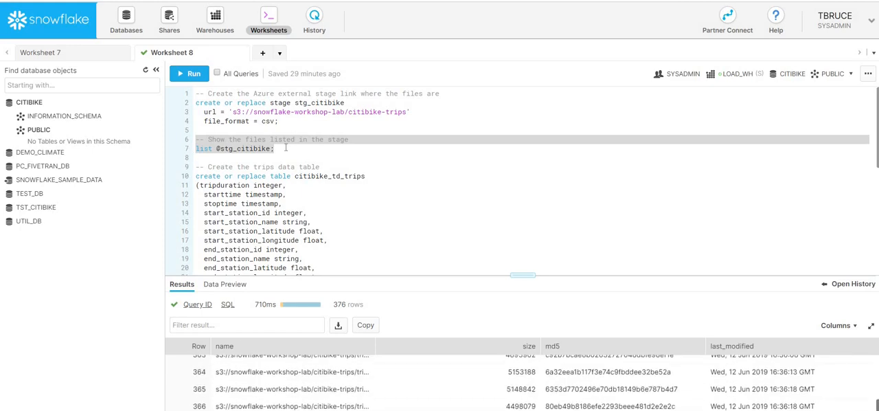
pyautogui.scroll(-3, 275, 158)
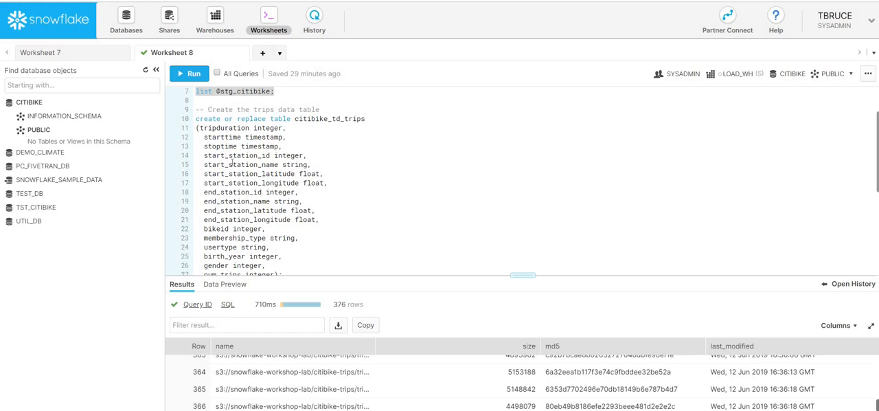
pyautogui.scroll(-2, 231, 156)
pyautogui.scroll(-2, 231, 157)
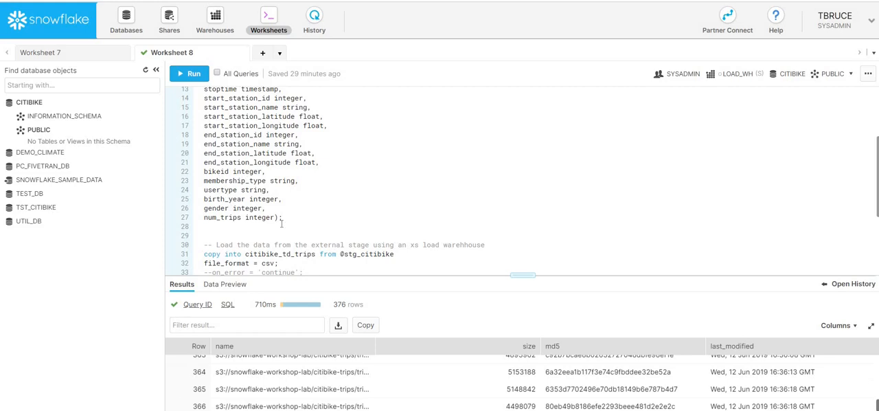
pyautogui.moveTo(282, 217); pyautogui.dragTo(221, 227)
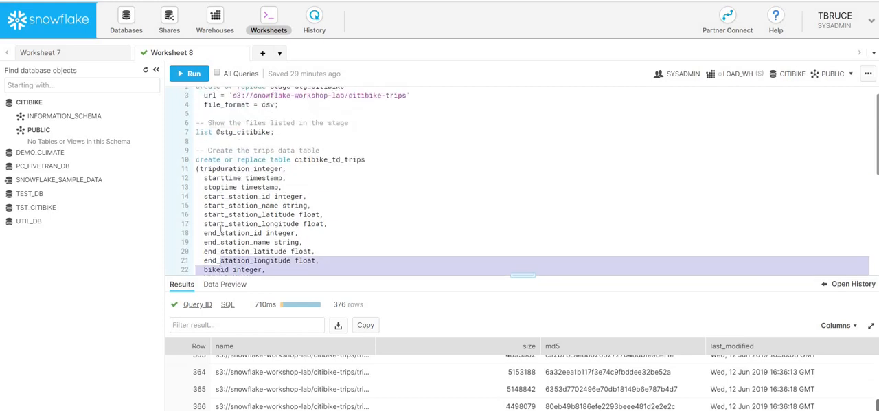
# - Create the empty CITIBIKE_TD_TRIPS table and refresh the object browser to show it under PUBLIC
pyautogui.moveTo(221, 226)
pyautogui.mouseDown()
pyautogui.moveTo(184, 180)
pyautogui.moveTo(195, 176)
pyautogui.mouseUp()
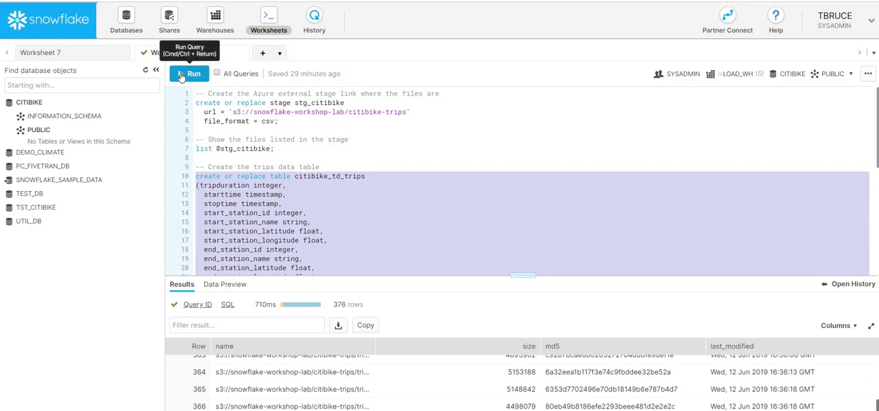
pyautogui.click(182, 76)
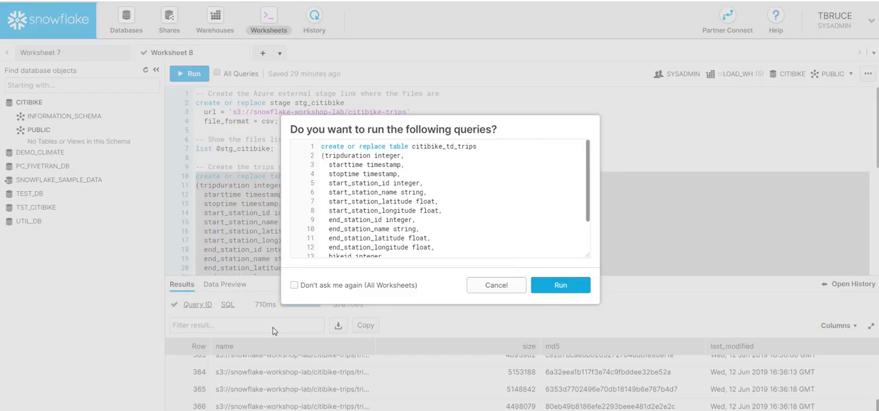
pyautogui.press('Return')
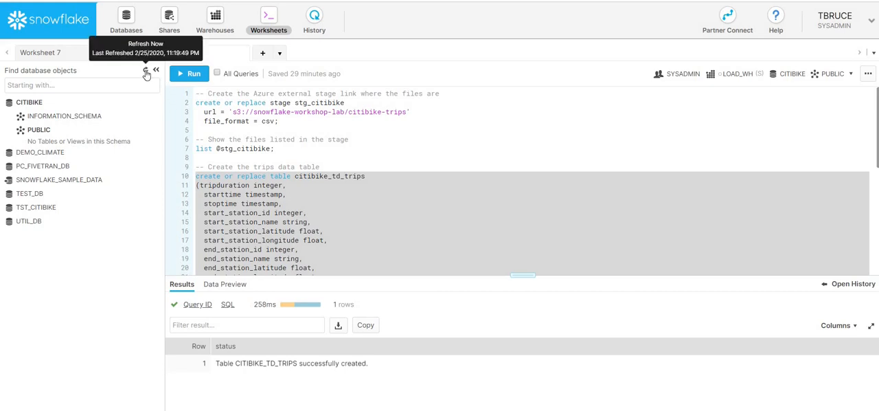
pyautogui.click(147, 71)
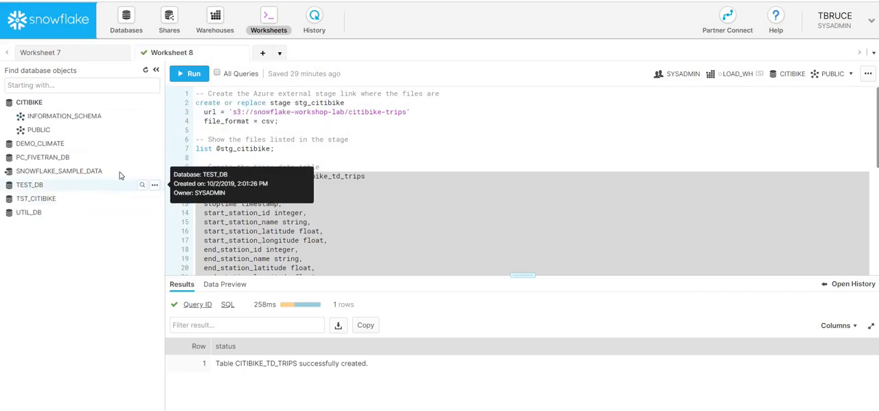
pyautogui.moveTo(67, 155)
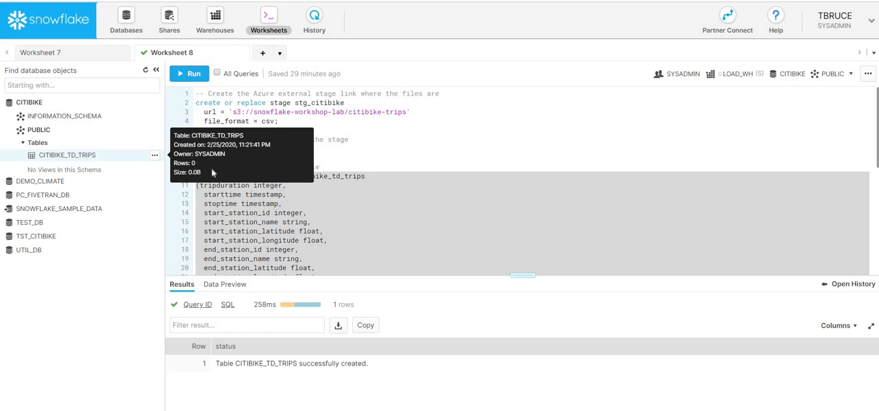
pyautogui.scroll(-3, 265, 201)
pyautogui.scroll(-1, 265, 201)
pyautogui.scroll(-4, 266, 202)
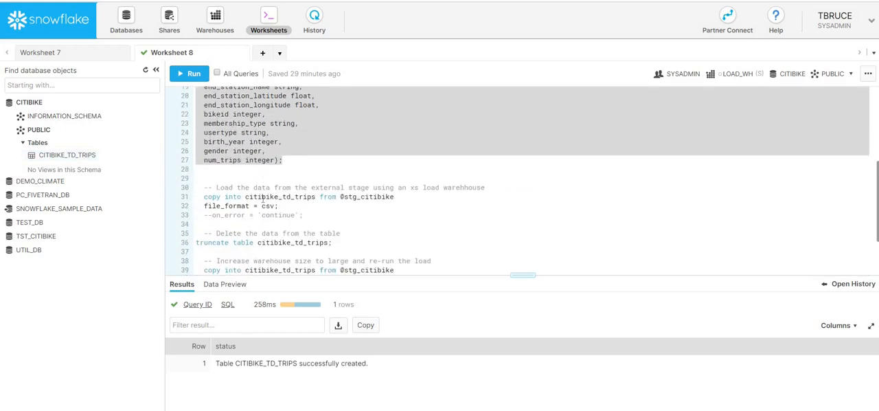
pyautogui.moveTo(195, 196); pyautogui.dragTo(278, 206)
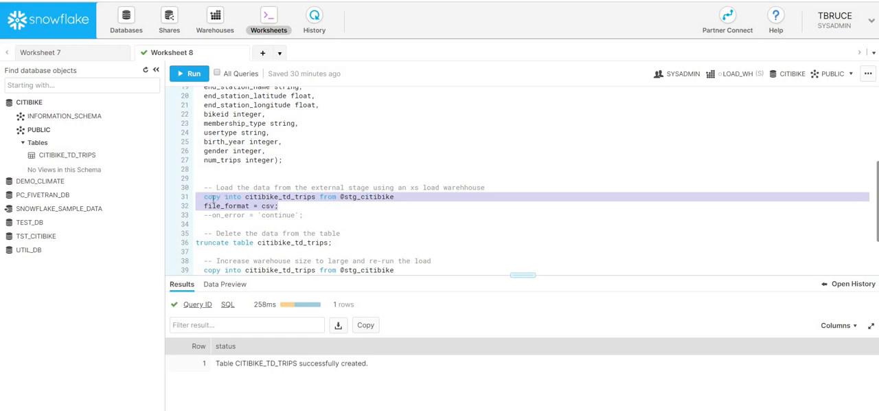
pyautogui.click(185, 74)
pyautogui.click(560, 285)
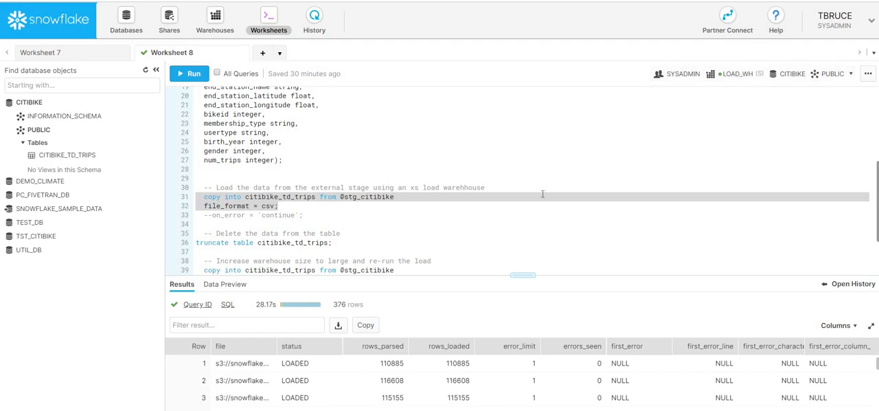
# - Inspect the 28.17s load query's details in History, then go back to the worksheet
pyautogui.click(845, 284)
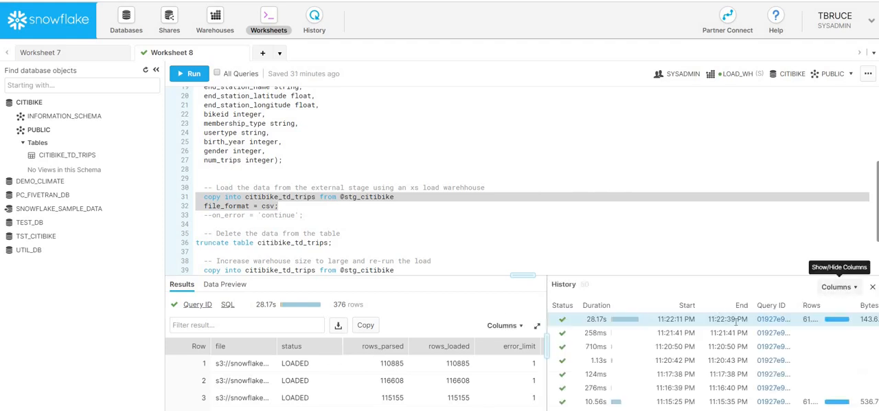
pyautogui.click(774, 319)
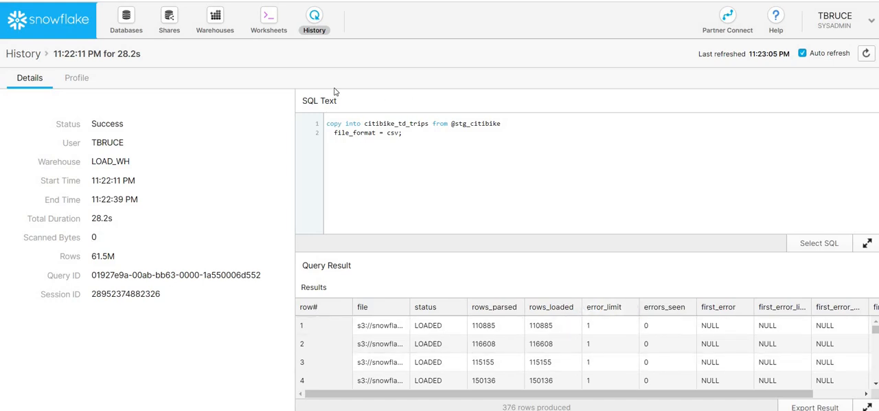
pyautogui.click(268, 22)
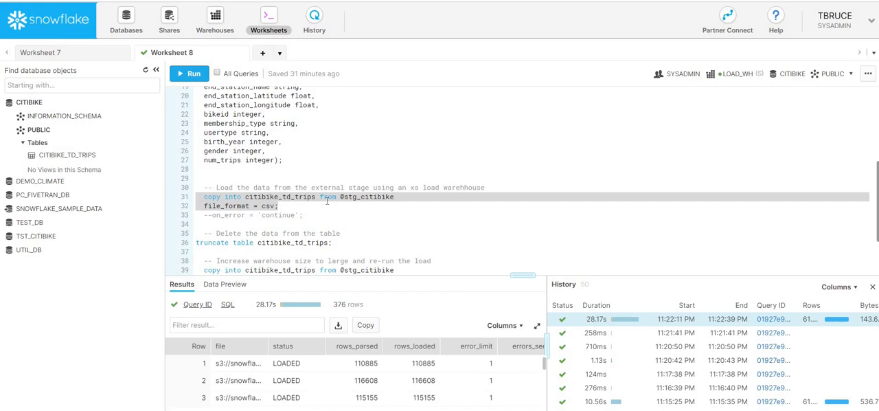
pyautogui.scroll(-3, 329, 199)
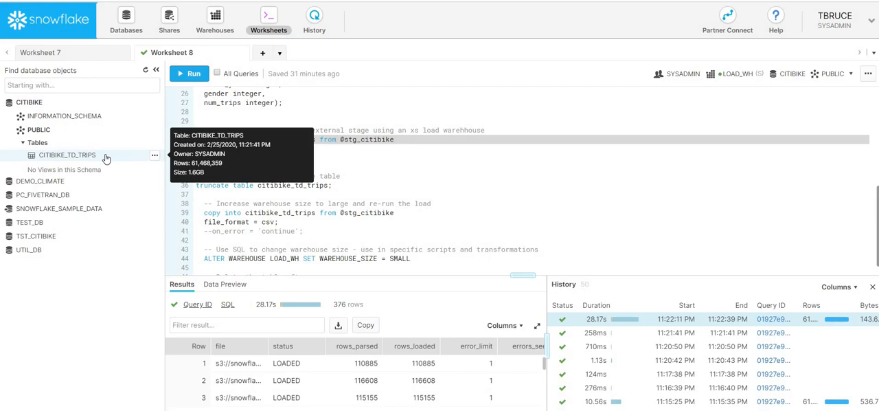
# - Truncate citibike_td_trips and refresh the object tree to show 0 rows
pyautogui.click(337, 186)
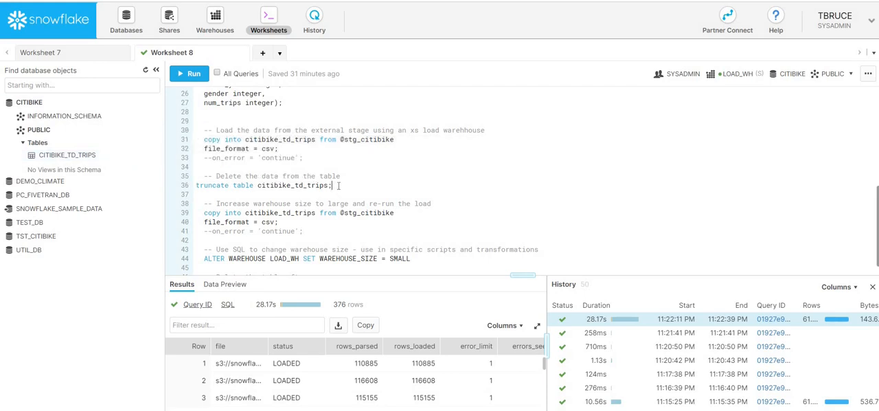
pyautogui.moveTo(334, 186); pyautogui.dragTo(196, 185)
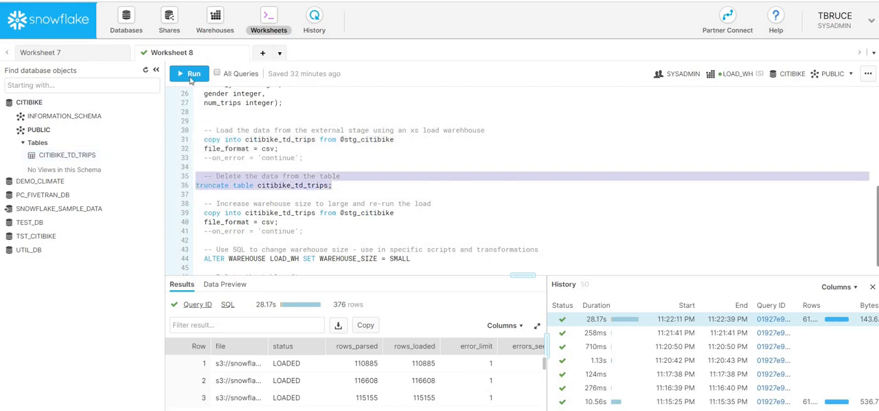
pyautogui.click(192, 76)
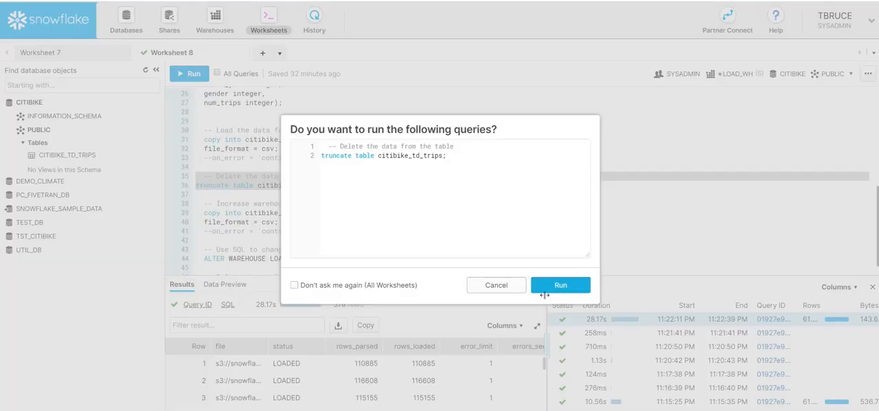
pyautogui.click(561, 284)
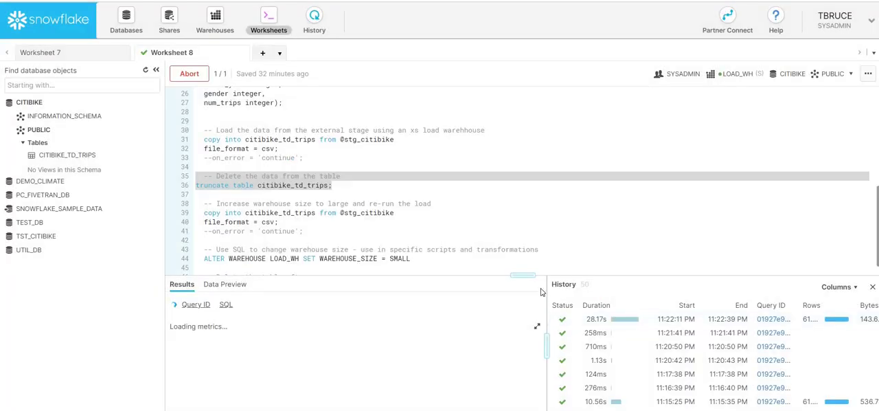
pyautogui.click(146, 71)
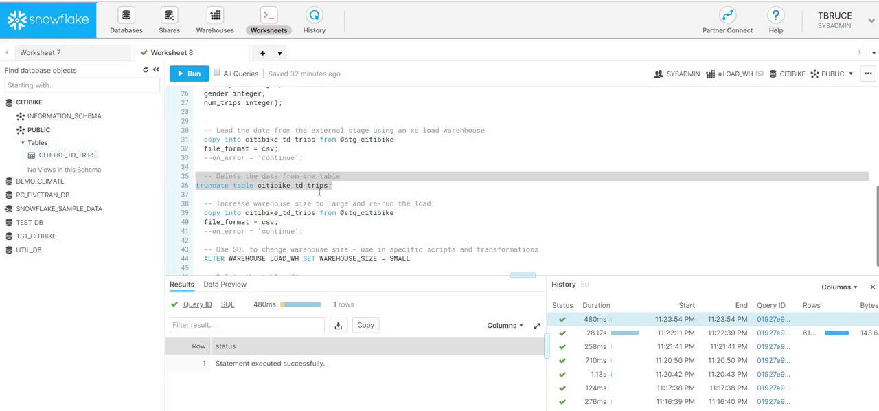
# - Resize LOAD_WH to Large (8 credits/hour) from the worksheet context panel
pyautogui.hotkey('ctrl', 'Return')
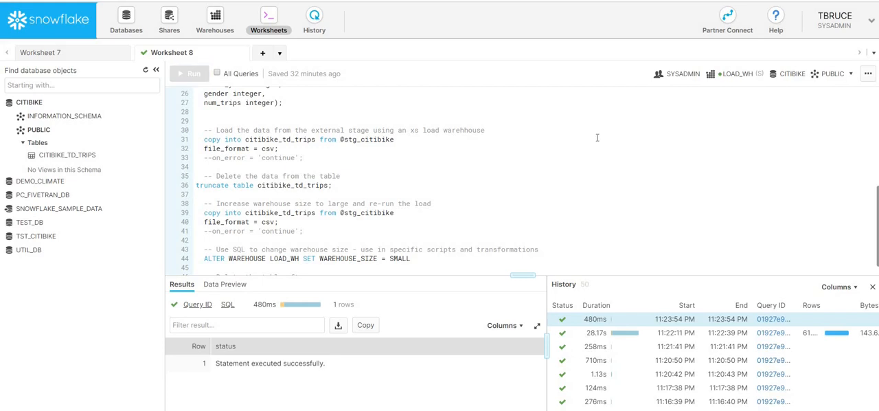
pyautogui.click(739, 73)
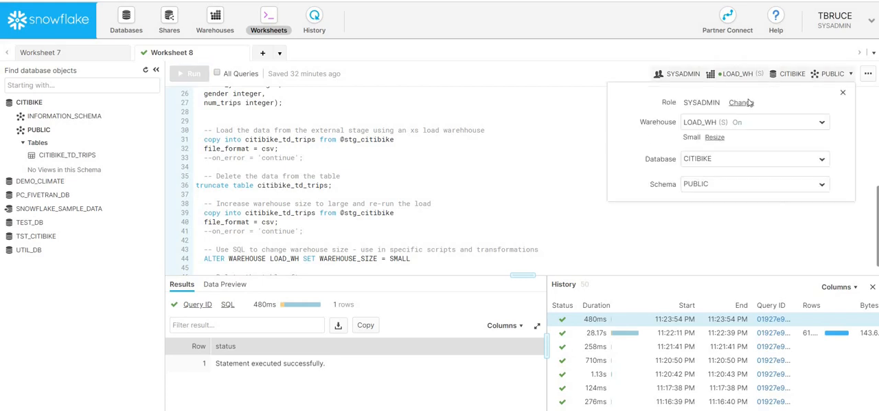
pyautogui.click(714, 137)
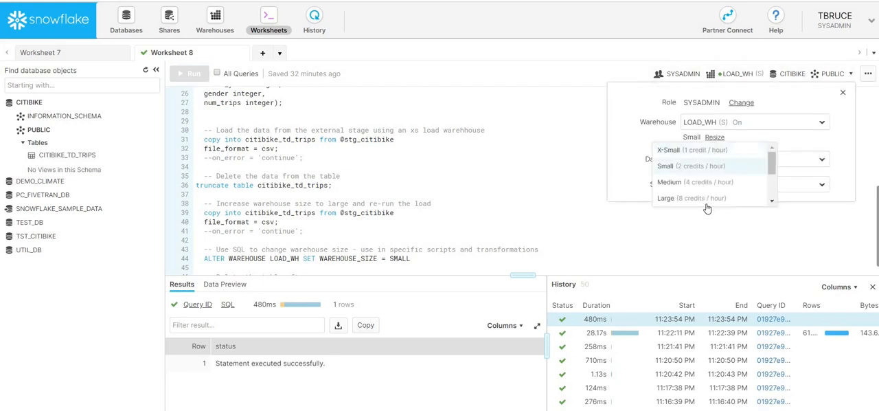
pyautogui.click(696, 200)
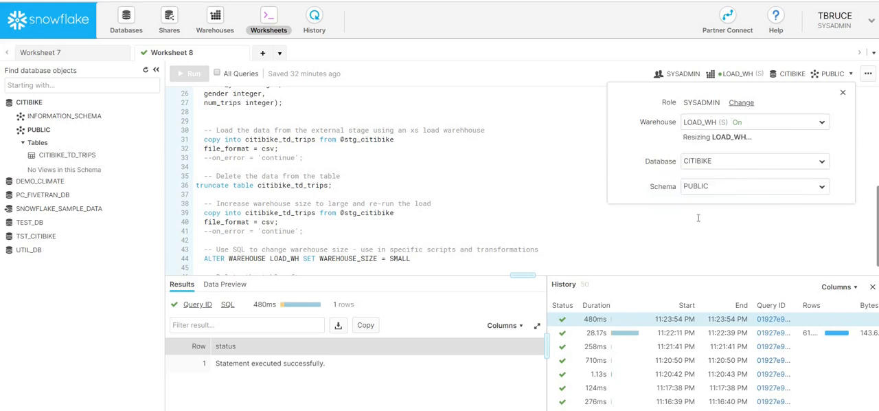
pyautogui.click(398, 218)
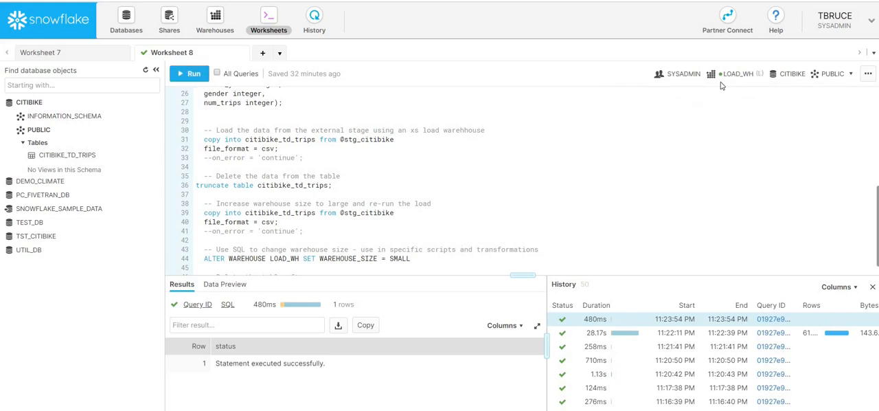
pyautogui.click(289, 222)
# - Re-run the copy into citibike_td_trips on the Large warehouse and view its 11.1s query details
pyautogui.moveTo(279, 222); pyautogui.dragTo(199, 212)
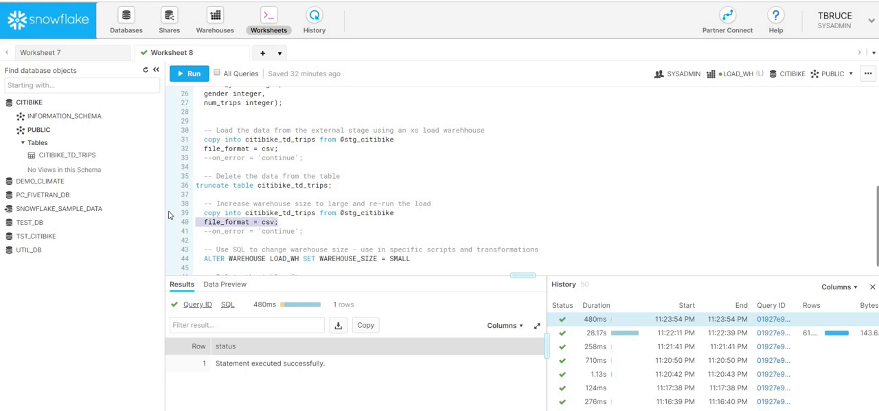
pyautogui.click(189, 74)
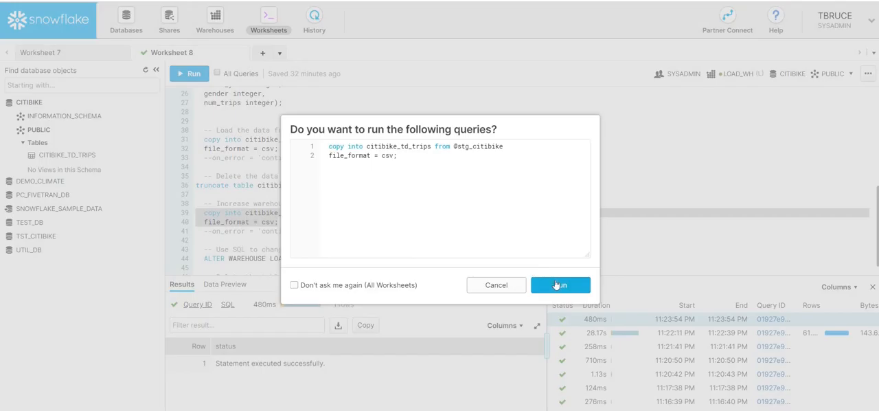
pyautogui.click(556, 285)
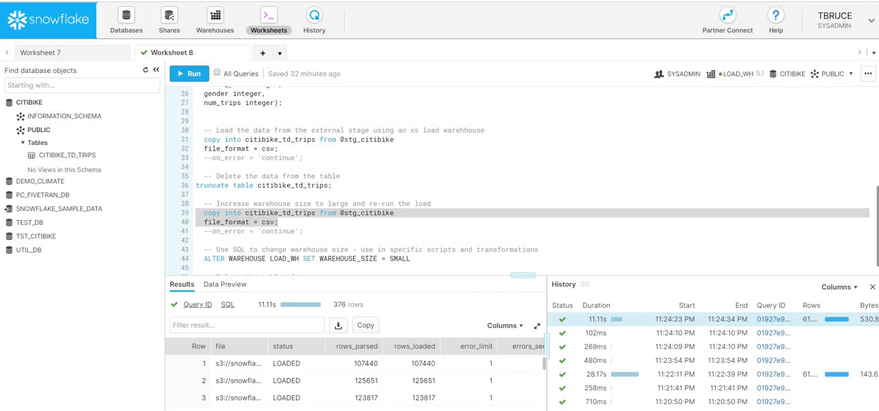
pyautogui.click(773, 319)
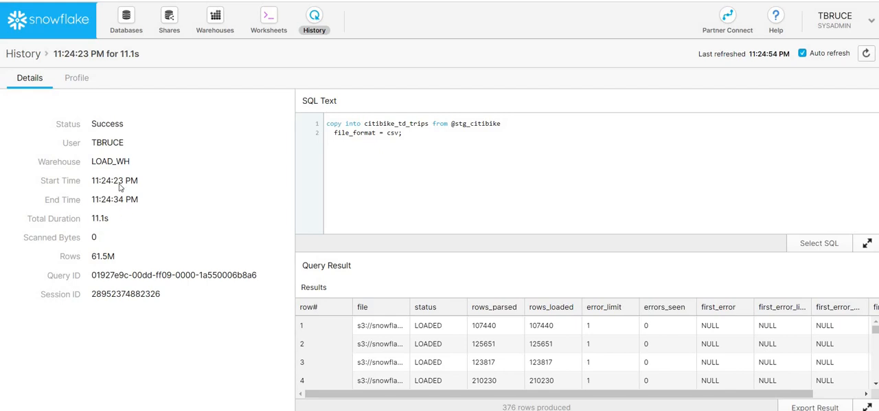
# - Run ALTER WAREHOUSE LOAD_WH SET WAREHOUSE_SIZE = SMALL from line 44 of the worksheet
pyautogui.click(267, 23)
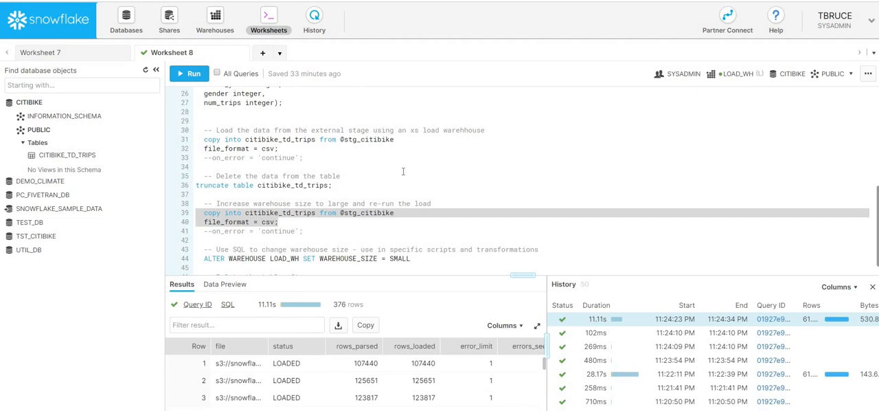
pyautogui.scroll(-1, 355, 173)
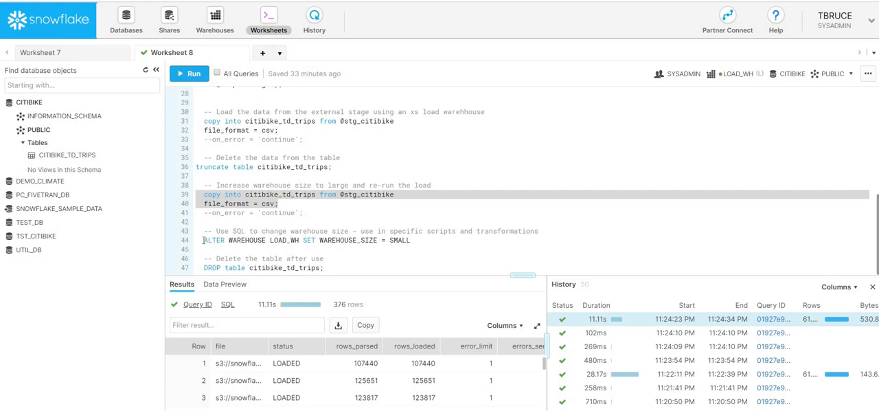
pyautogui.moveTo(204, 240); pyautogui.dragTo(267, 240)
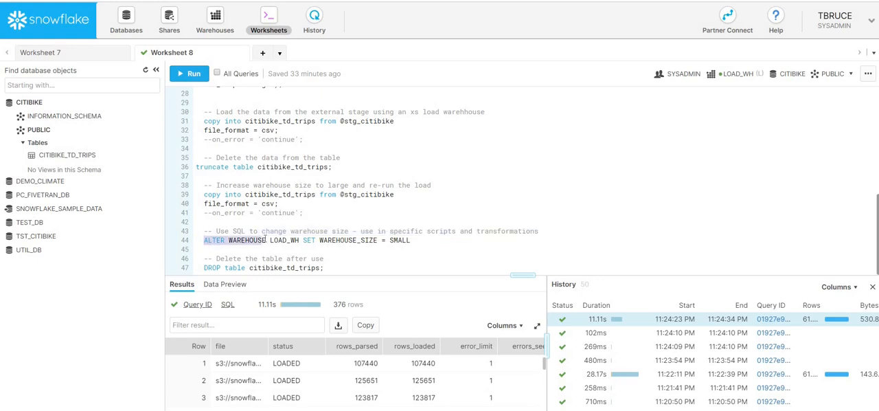
pyautogui.click(267, 240)
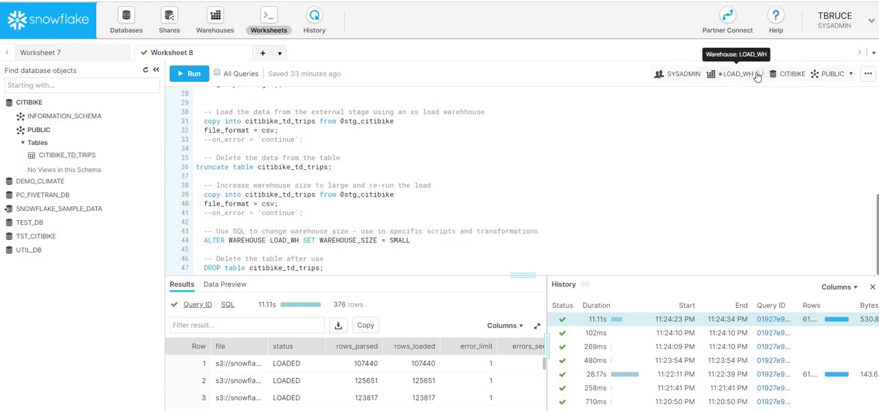
pyautogui.click(415, 240)
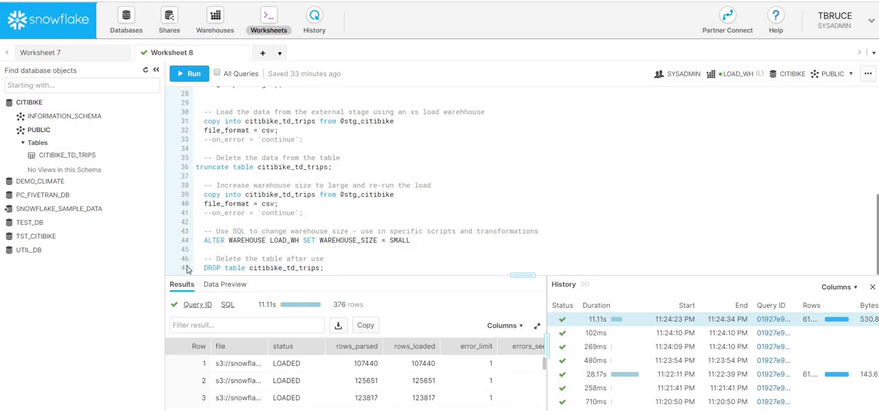
pyautogui.moveTo(415, 240)
pyautogui.mouseDown()
pyautogui.moveTo(182, 242)
pyautogui.moveTo(204, 233)
pyautogui.mouseUp()
pyautogui.click(187, 73)
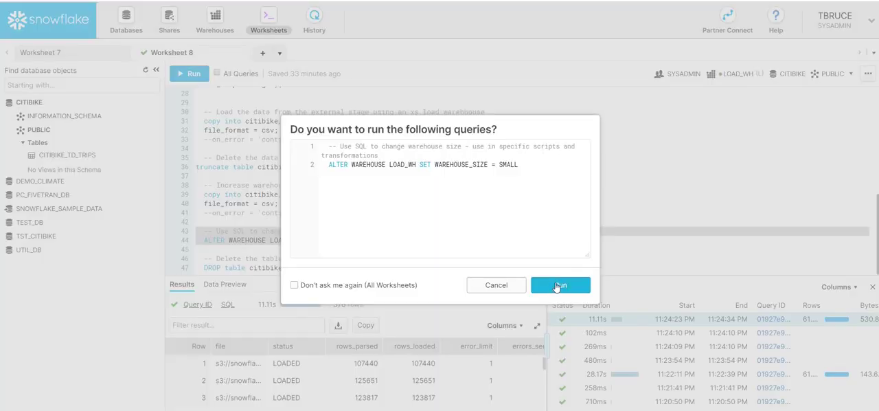
pyautogui.click(560, 285)
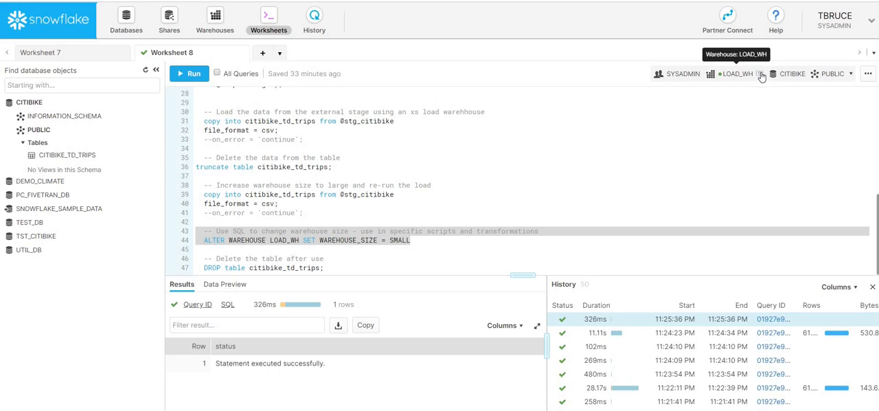
pyautogui.click(425, 242)
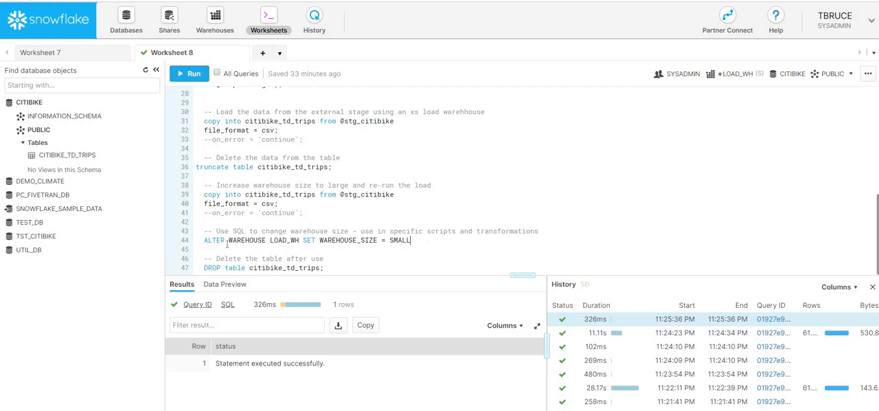
pyautogui.click(410, 239)
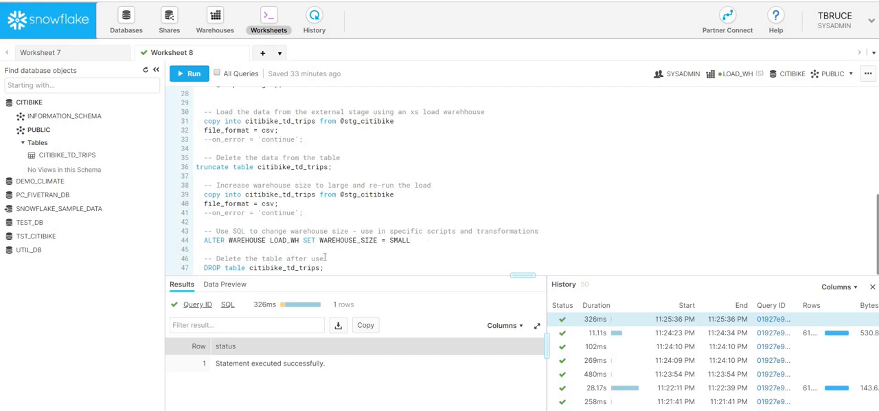